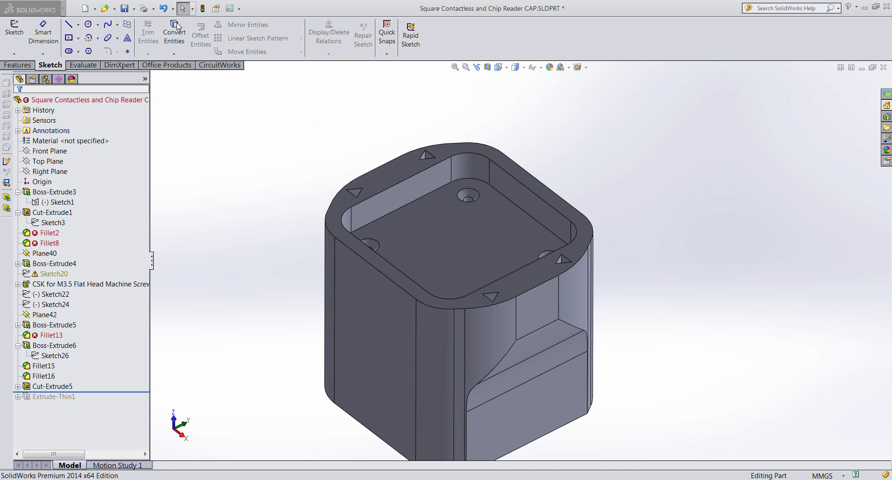
# - Close the spline options list and roll the part forward to include Extrude-Thin1
pyautogui.click(117, 24)
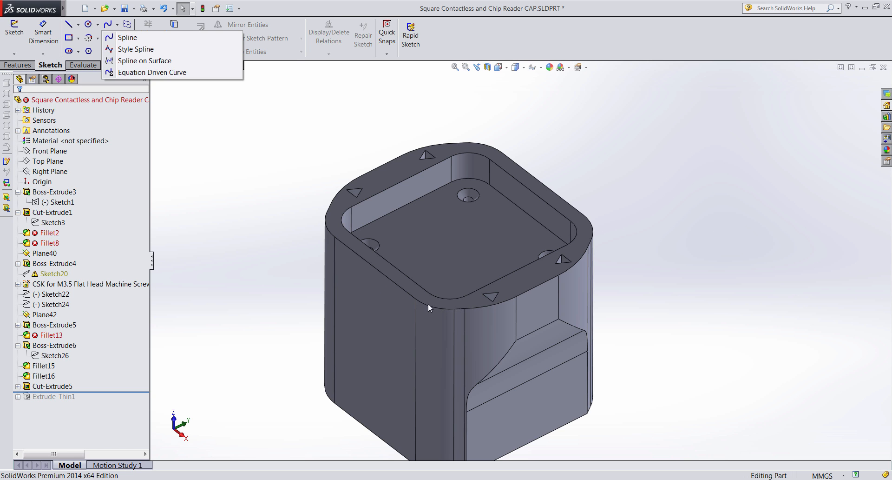
pyautogui.click(696, 251)
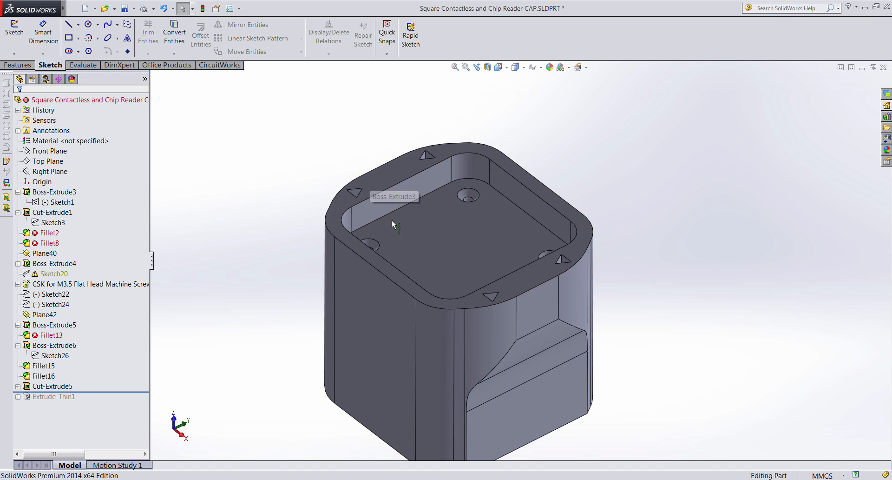
pyautogui.click(56, 398)
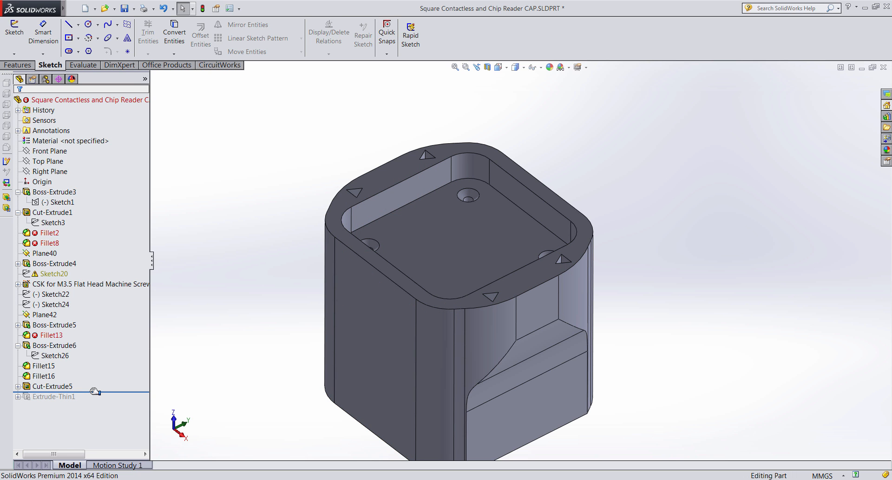
pyautogui.moveTo(101, 391); pyautogui.dragTo(98, 403)
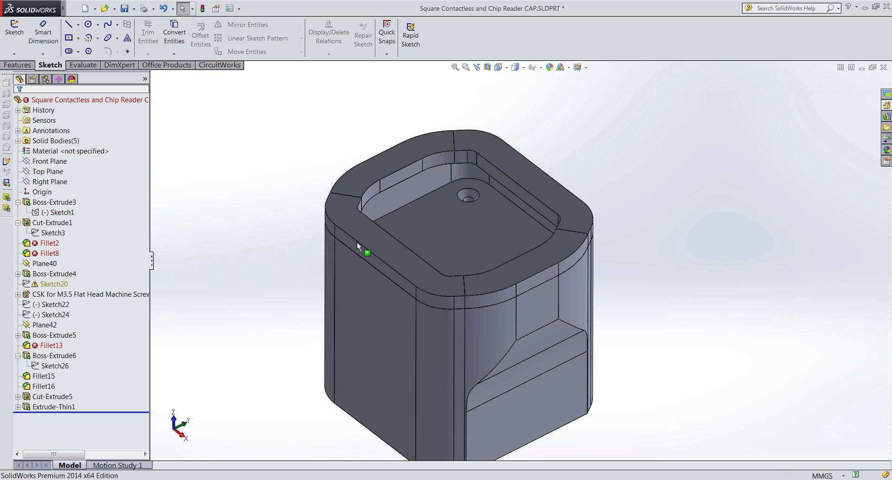
# - Expand Extrude-Thin1 to show Sketch48 and review its settings (Blind 6.00mm, thin 12.00mm)
pyautogui.click(61, 408)
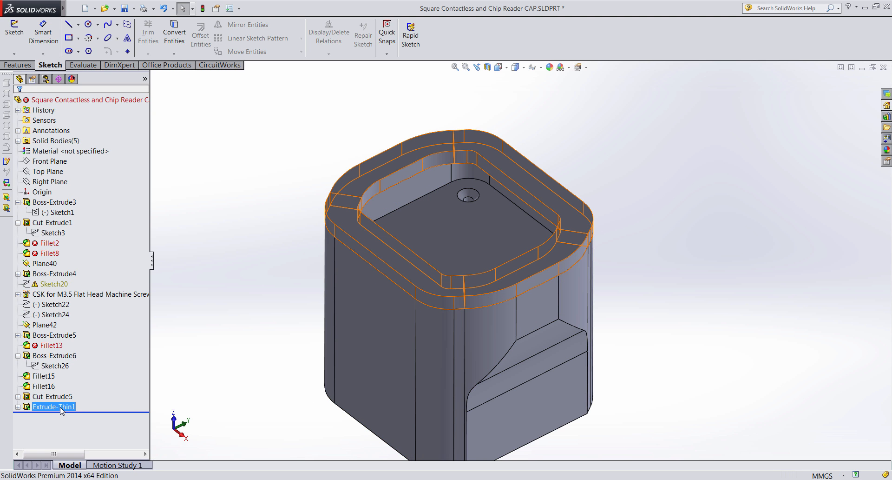
pyautogui.click(17, 406)
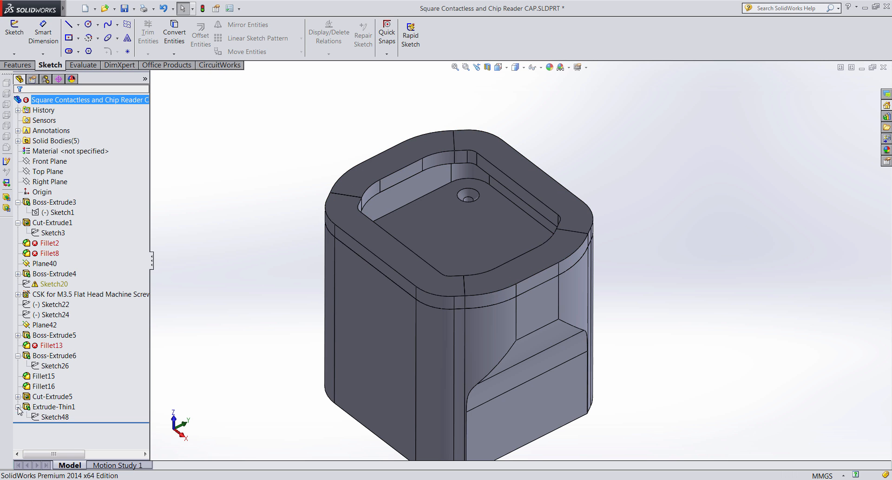
pyautogui.click(52, 407)
pyautogui.click(80, 390)
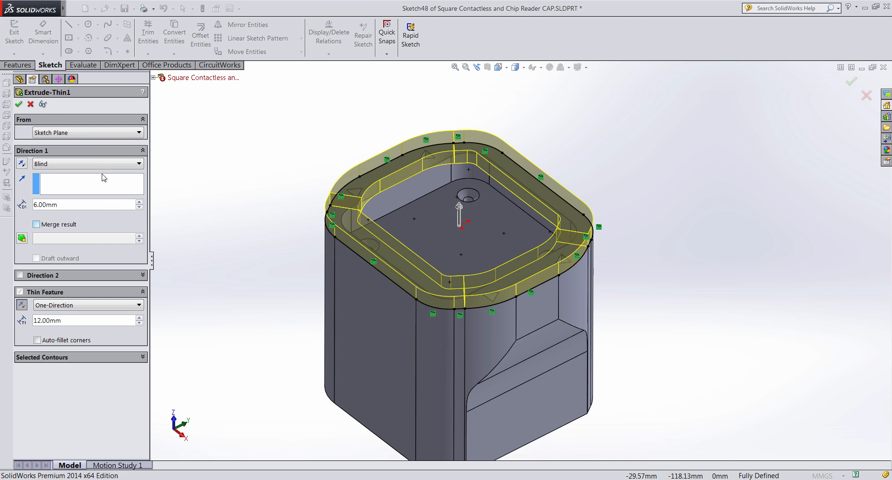
pyautogui.click(29, 105)
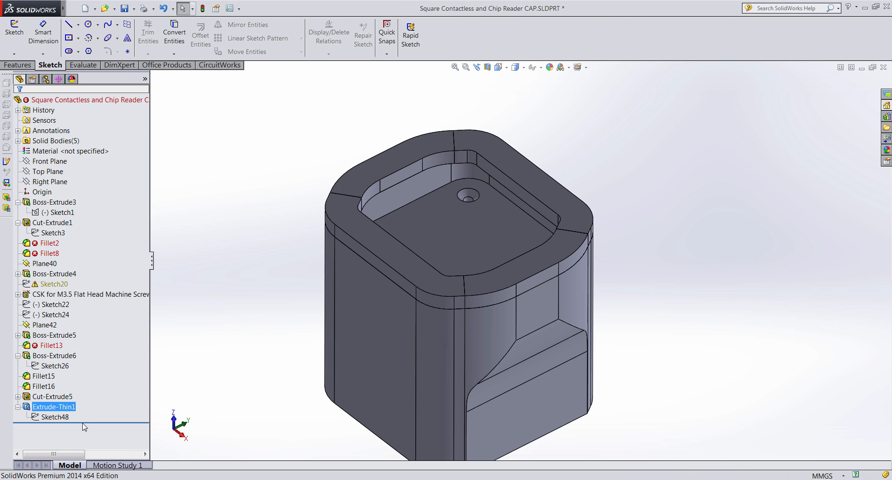
# - Roll back above Extrude-Thin1 and start Sketch49 on the cap's top rim face
pyautogui.moveTo(86, 421); pyautogui.dragTo(88, 400)
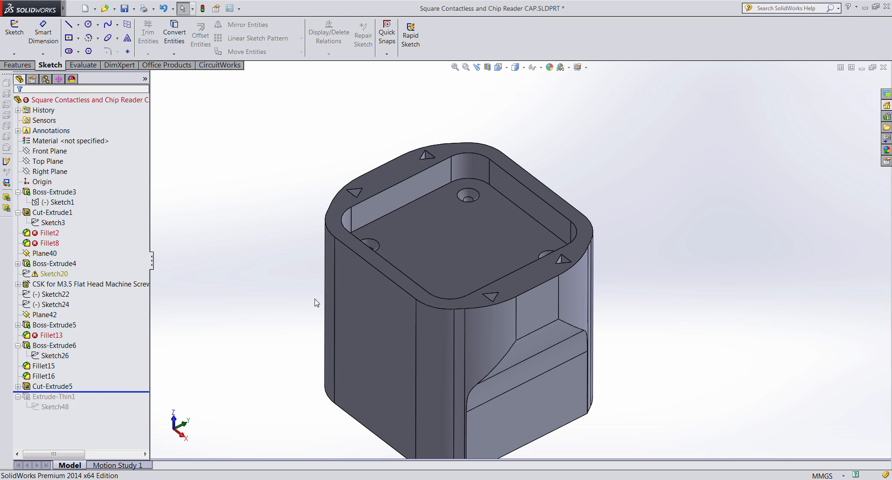
pyautogui.click(333, 219)
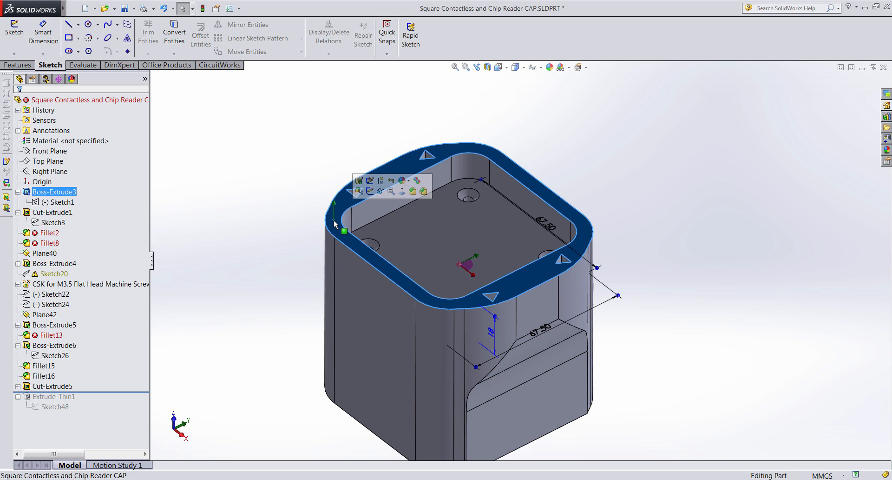
pyautogui.click(370, 191)
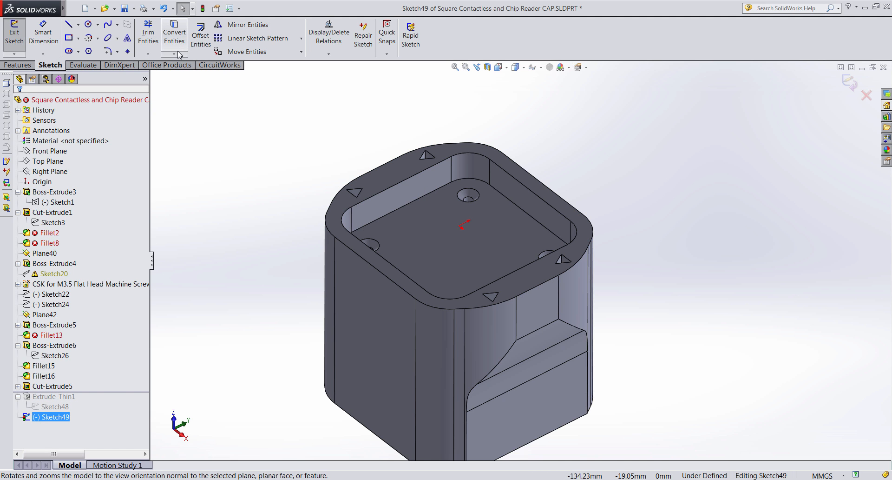
pyautogui.click(174, 55)
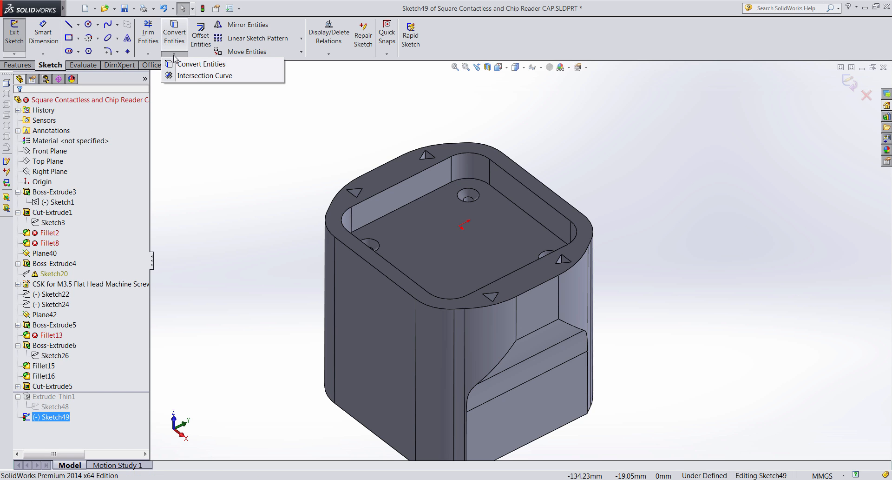
# - Convert the outer top rim edges into Sketch49, a fully defined 296.81mm outline
pyautogui.click(197, 66)
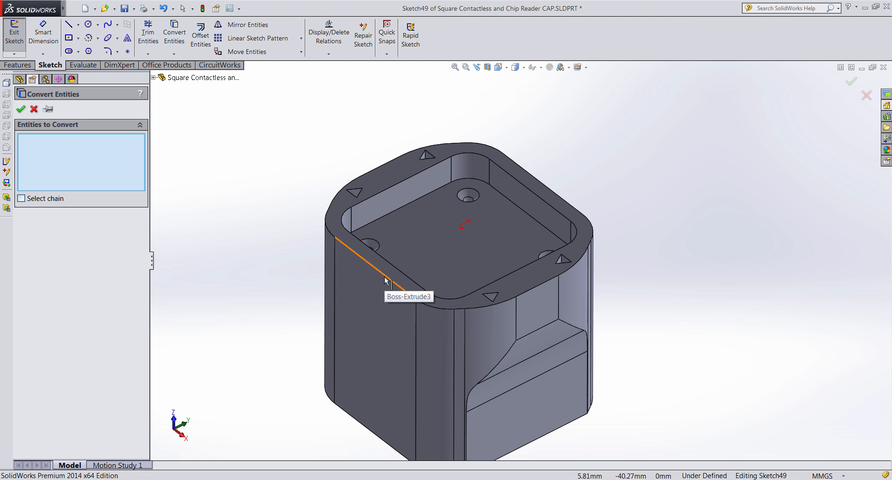
pyautogui.scroll(-5, 390, 275)
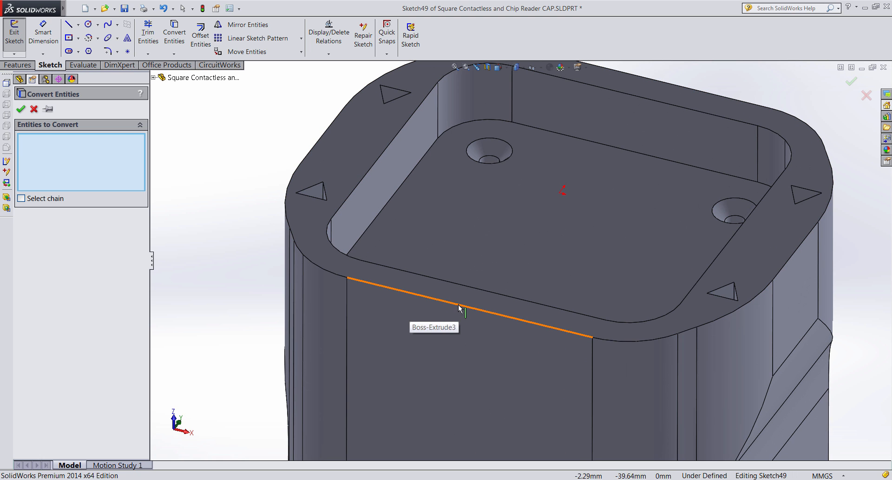
pyautogui.click(459, 304)
pyautogui.click(333, 274)
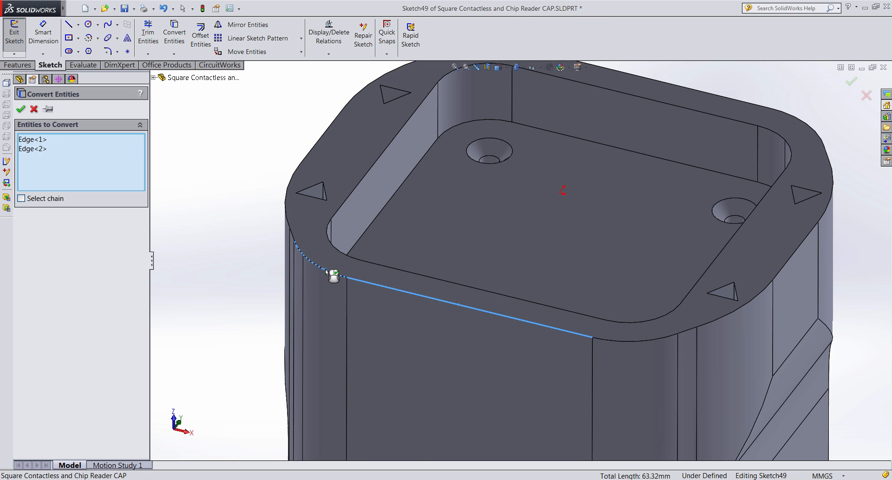
pyautogui.moveTo(334, 273); pyautogui.dragTo(394, 302, button='middle')
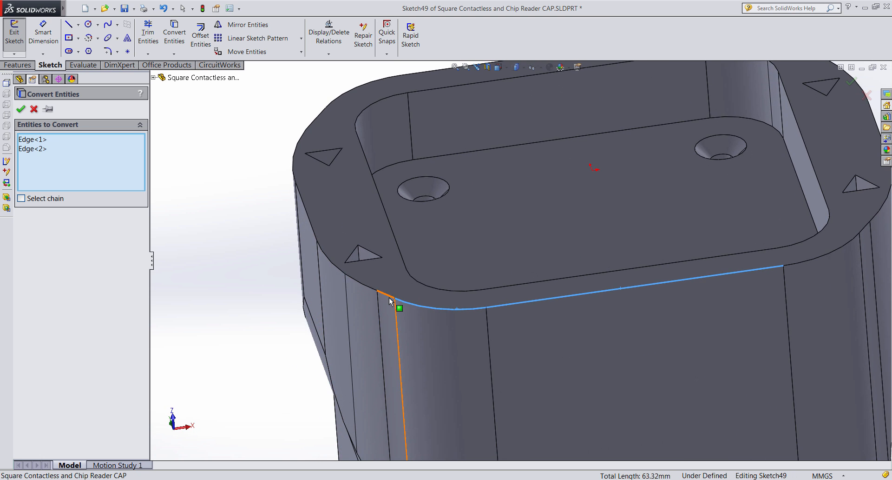
pyautogui.click(389, 296)
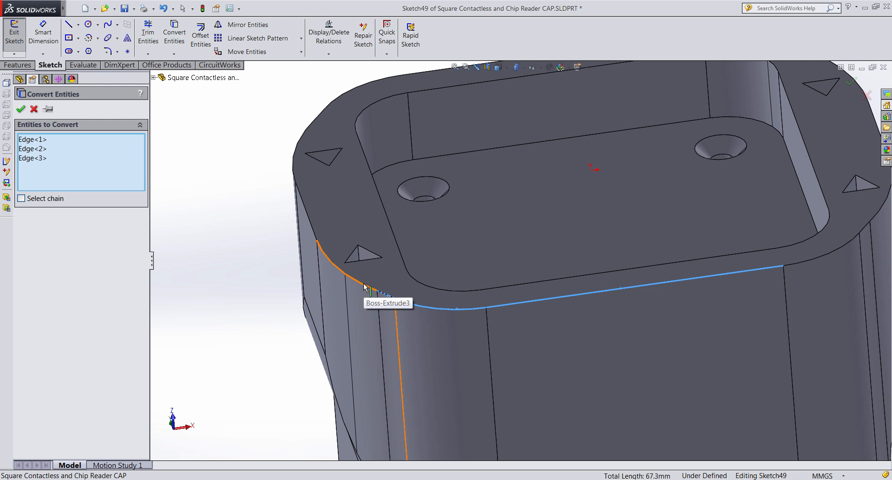
pyautogui.click(366, 293)
pyautogui.moveTo(366, 294); pyautogui.dragTo(351, 307, button='middle')
pyautogui.click(324, 275)
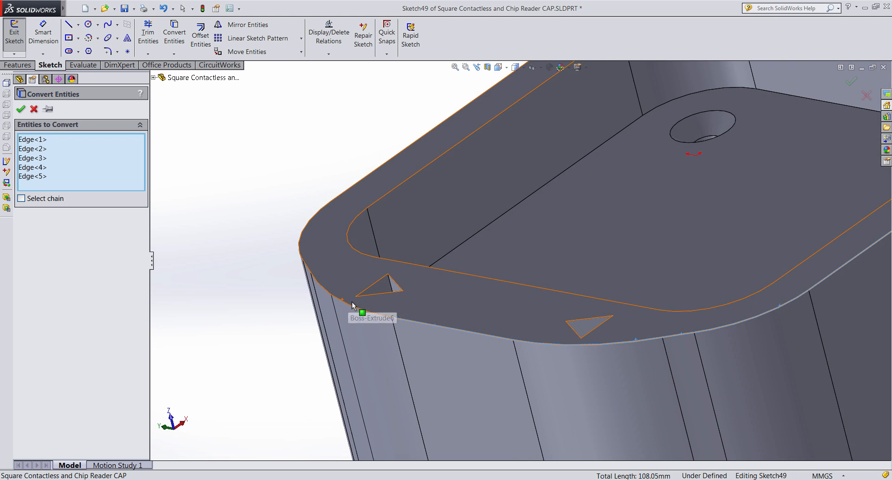
pyautogui.click(352, 306)
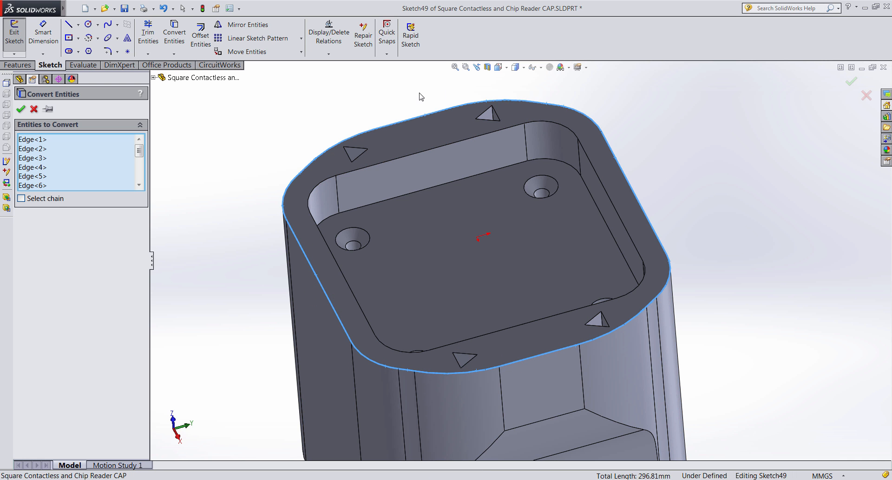
pyautogui.click(20, 109)
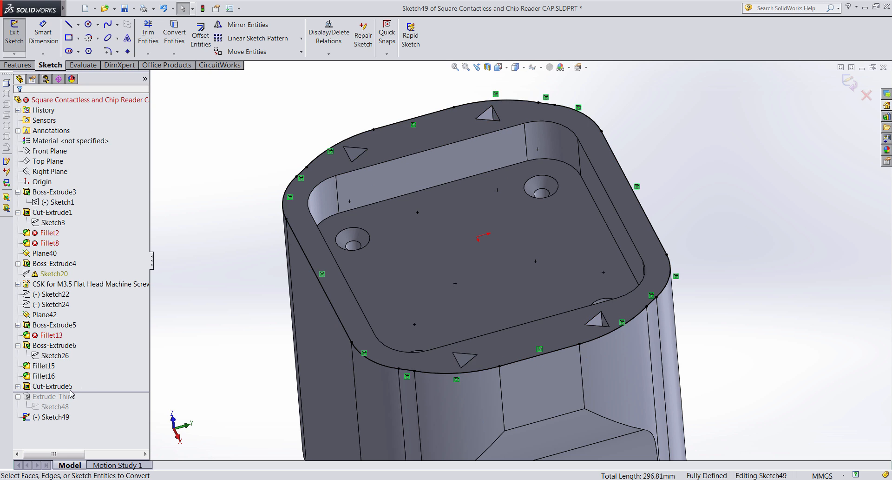
pyautogui.click(52, 417)
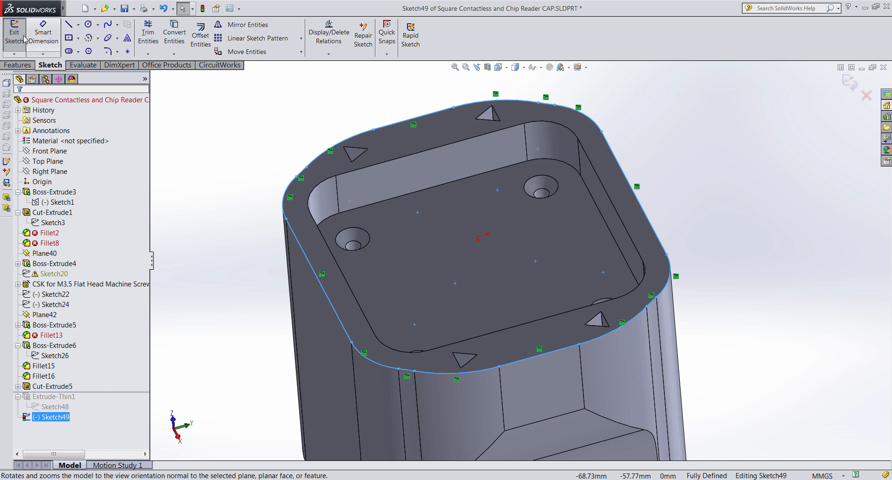
# - Preview a Blind 6.00mm extruded cut with a 12.00mm inward thin wall, then cancel it
pyautogui.click(18, 65)
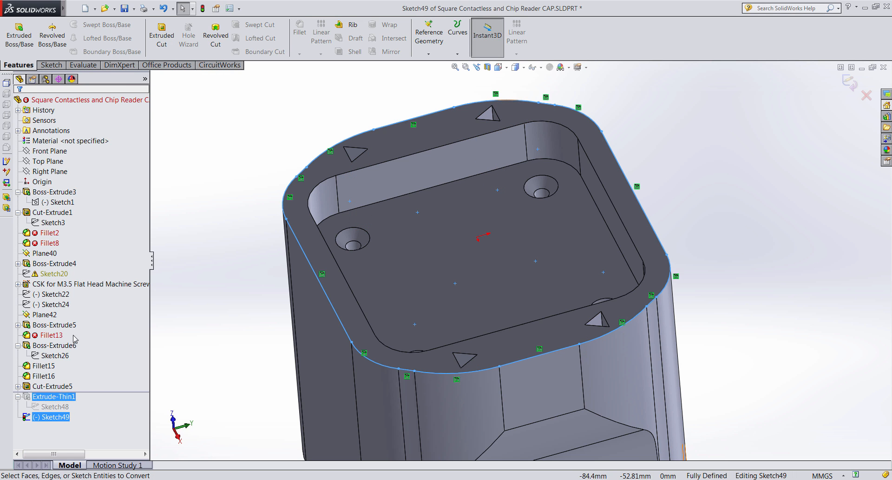
pyautogui.click(161, 40)
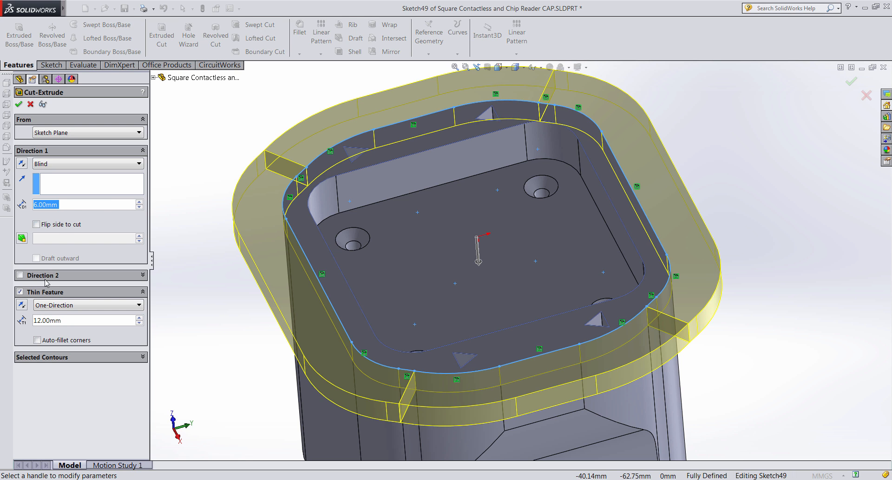
pyautogui.click(21, 305)
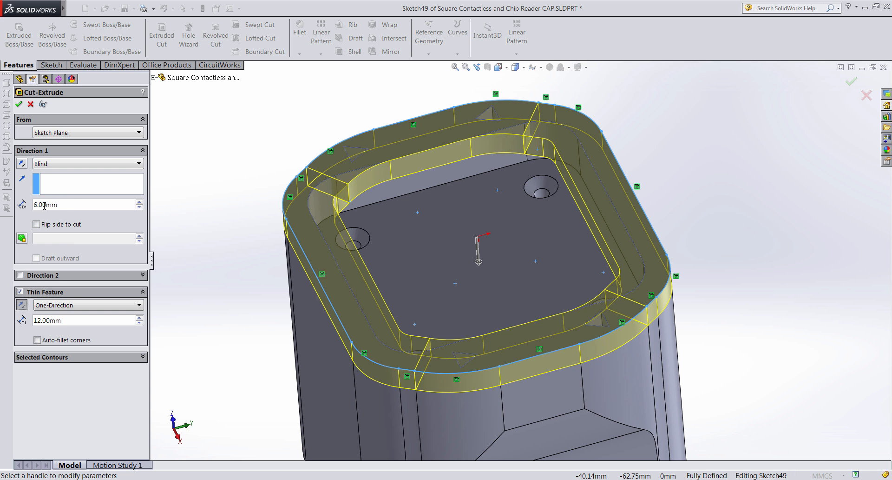
pyautogui.moveTo(386, 372); pyautogui.dragTo(420, 226, button='middle')
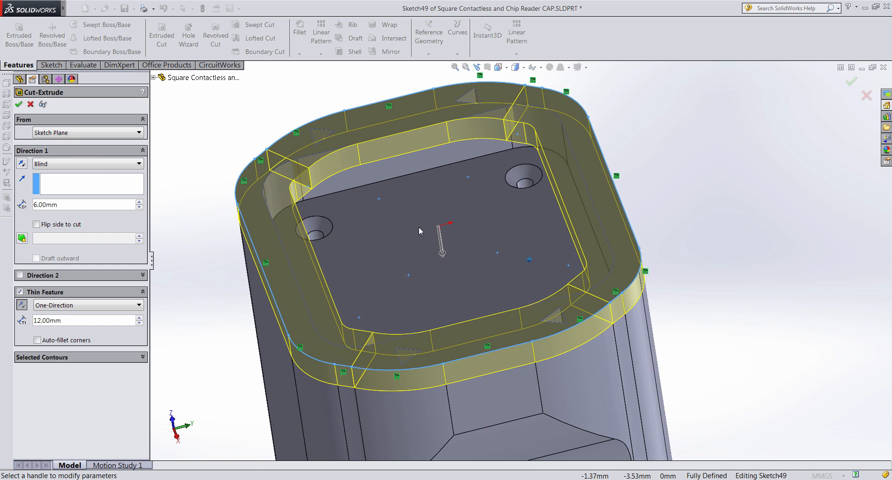
pyautogui.click(29, 105)
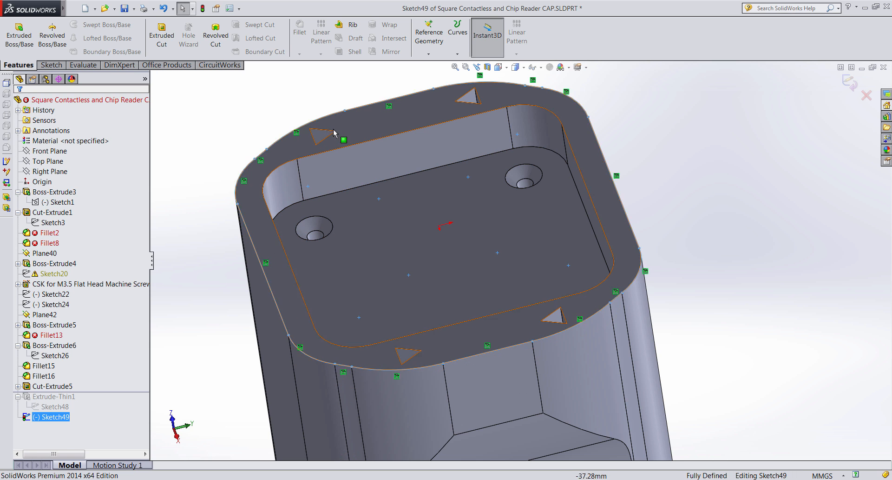
# - Orbit the model to inspect Sketch49's rim outline from above and the side
pyautogui.moveTo(320, 133)
pyautogui.mouseDown(button='middle')
pyautogui.moveTo(349, 150)
pyautogui.moveTo(470, 149)
pyautogui.moveTo(444, 138)
pyautogui.mouseUp(button='middle')
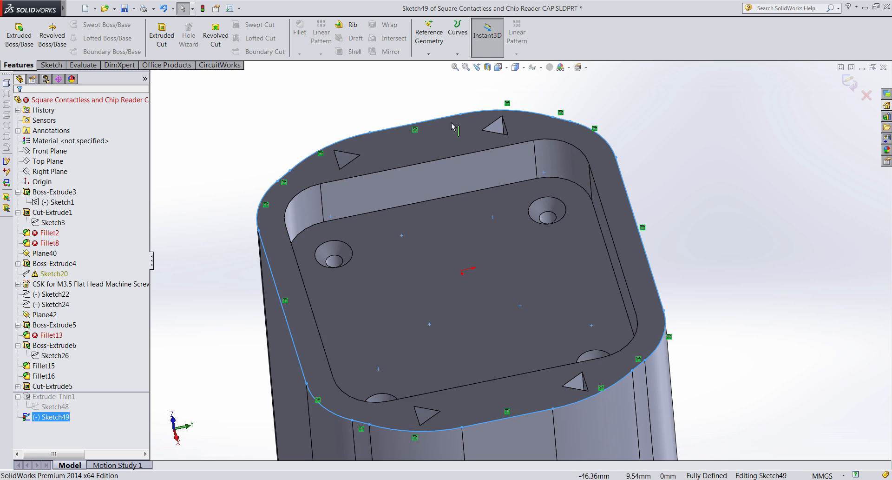
pyautogui.moveTo(452, 127); pyautogui.dragTo(520, 364, button='middle')
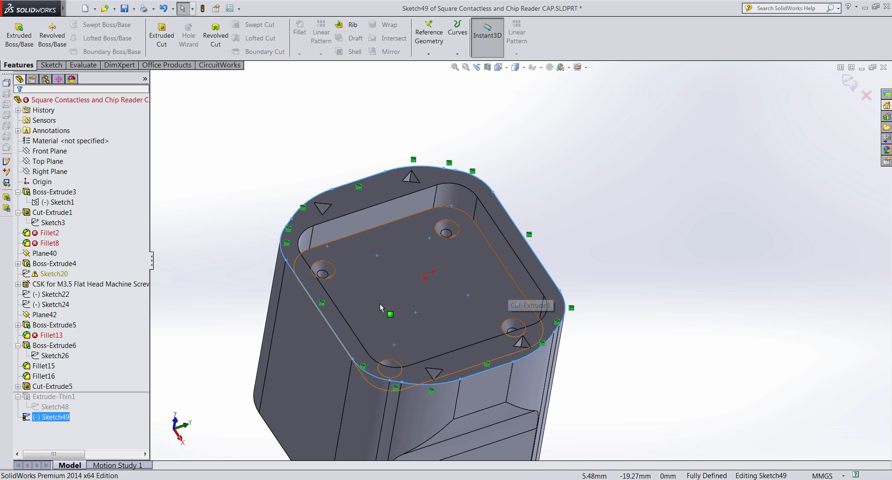
pyautogui.moveTo(510, 281); pyautogui.dragTo(576, 203, button='middle')
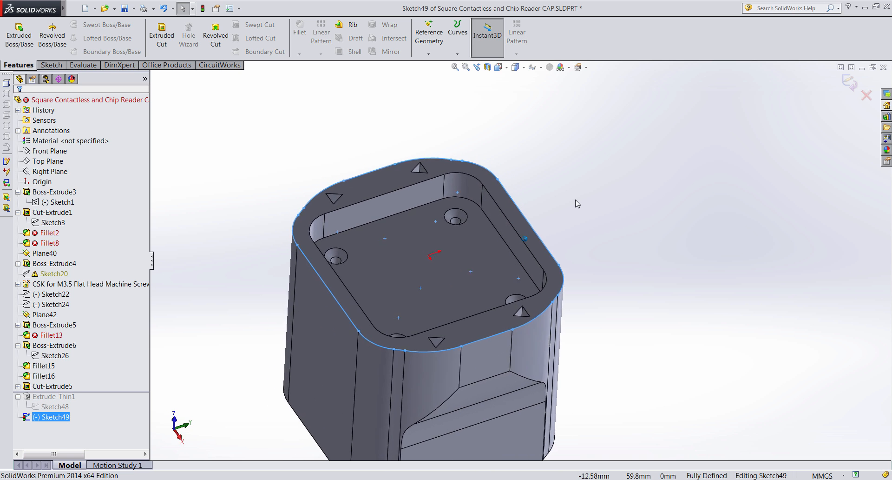